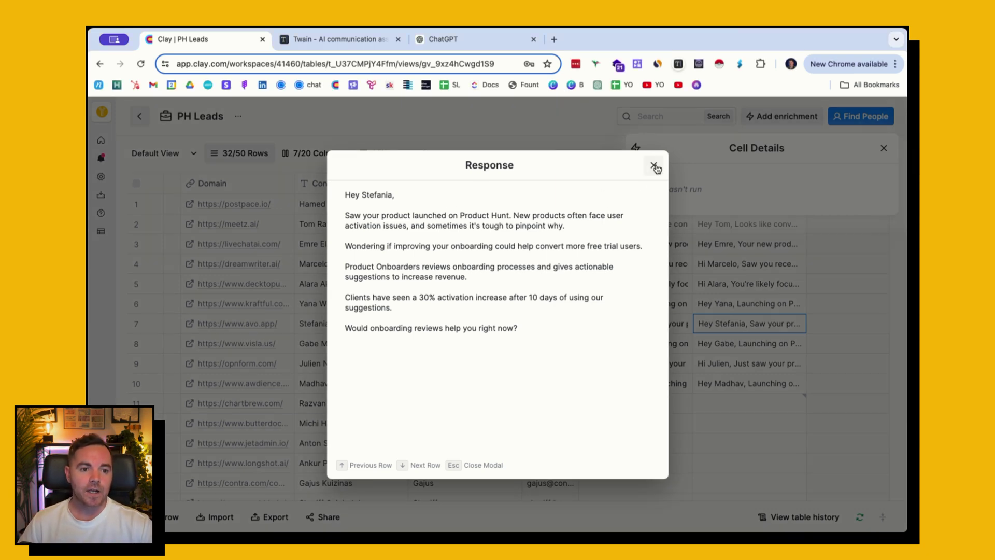
Close the Response modal and open the Twain: Write Sales Emails column header menu
{"action": "left_click", "coordinate": [654, 166]}
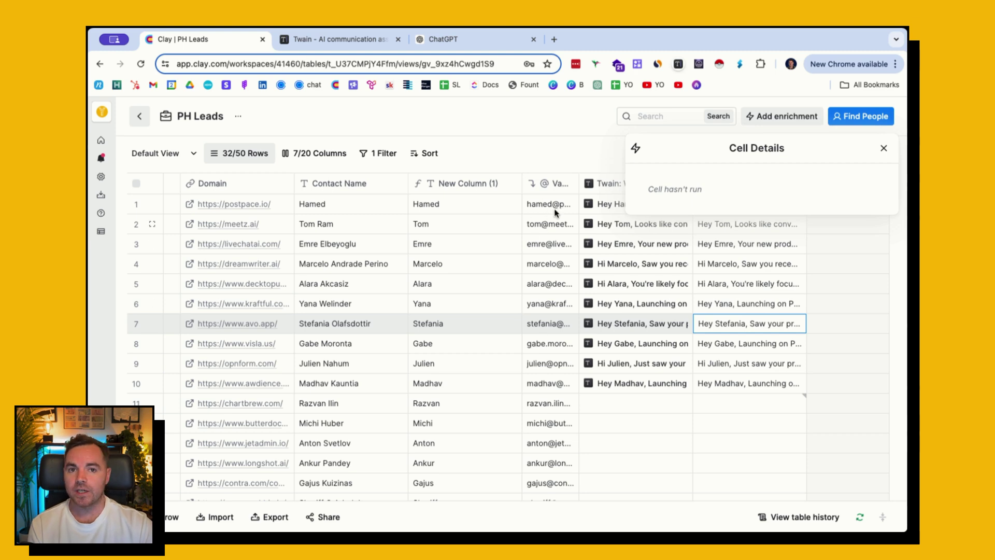
{"action": "left_click", "coordinate": [615, 185]}
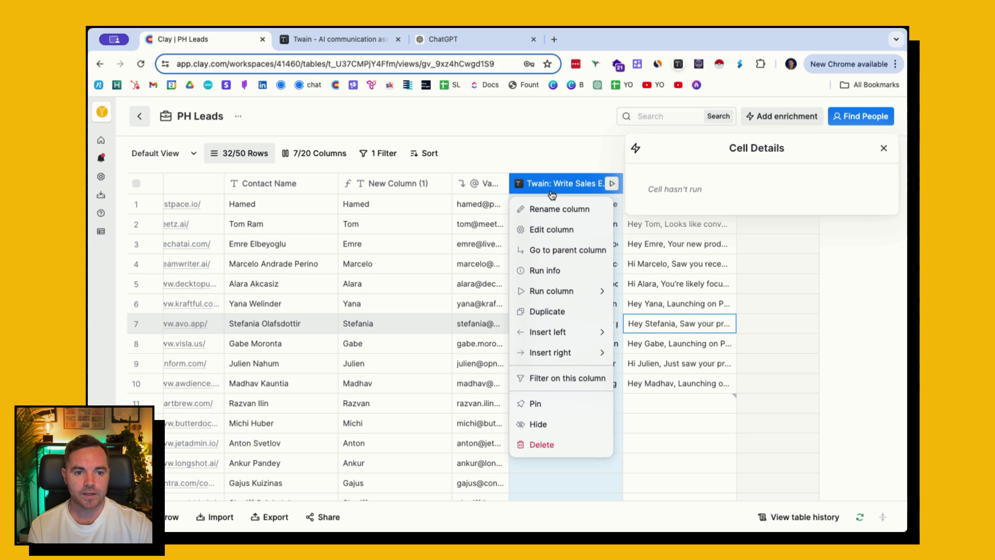
Open the Twain: Write Sales Emails column settings and review its prospect and company inputs
{"action": "left_click", "coordinate": [554, 230]}
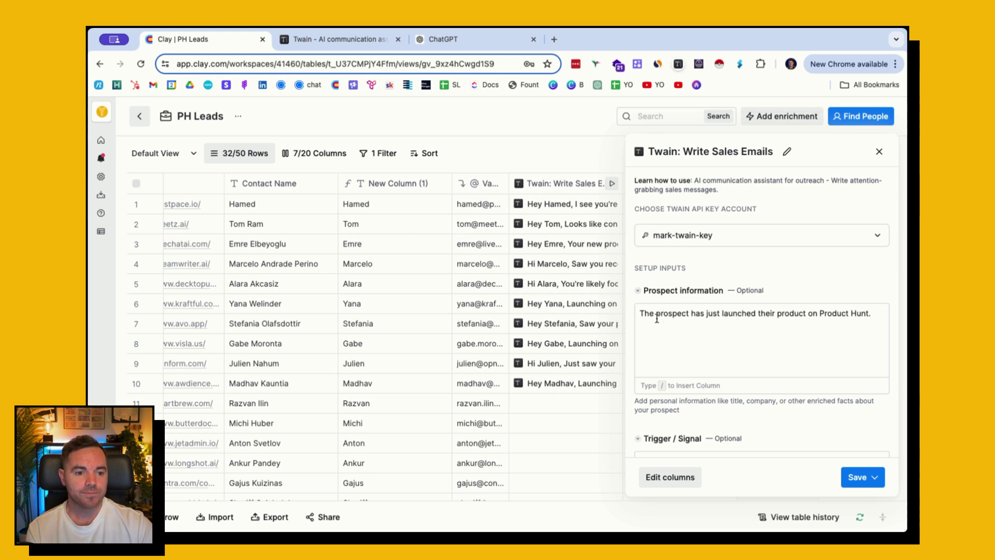
{"action": "scroll", "coordinate": [658, 320], "scroll_direction": "down", "scroll_amount": 5}
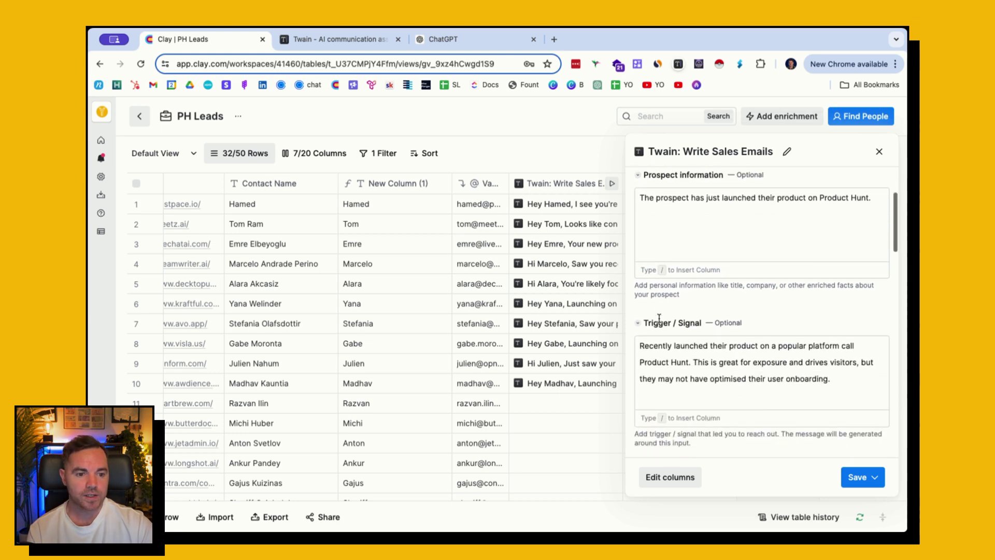
{"action": "scroll", "coordinate": [661, 322], "scroll_direction": "down", "scroll_amount": 2}
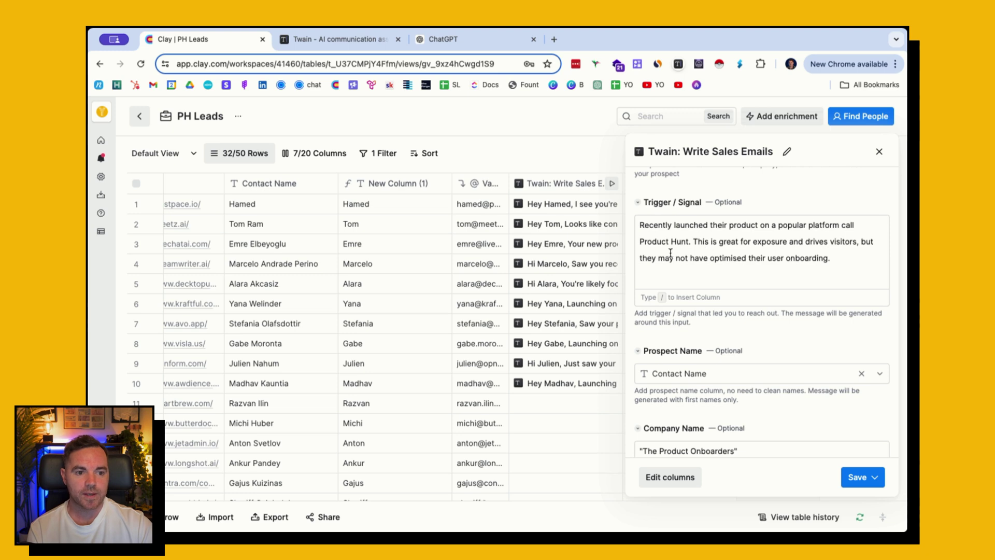
{"action": "scroll", "coordinate": [675, 247], "scroll_direction": "down", "scroll_amount": 2}
{"action": "scroll", "coordinate": [675, 246], "scroll_direction": "down", "scroll_amount": 2}
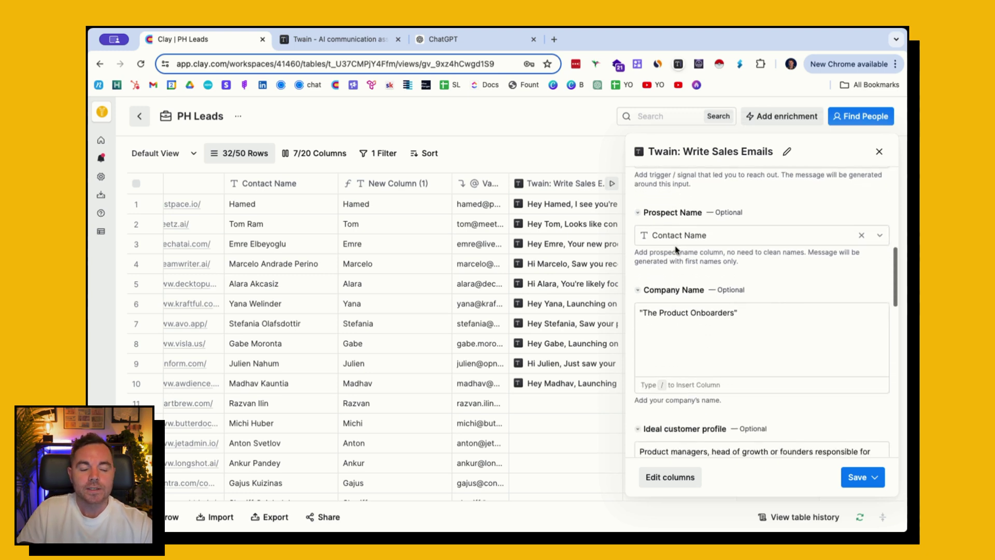
{"action": "scroll", "coordinate": [675, 250], "scroll_direction": "down", "scroll_amount": 4}
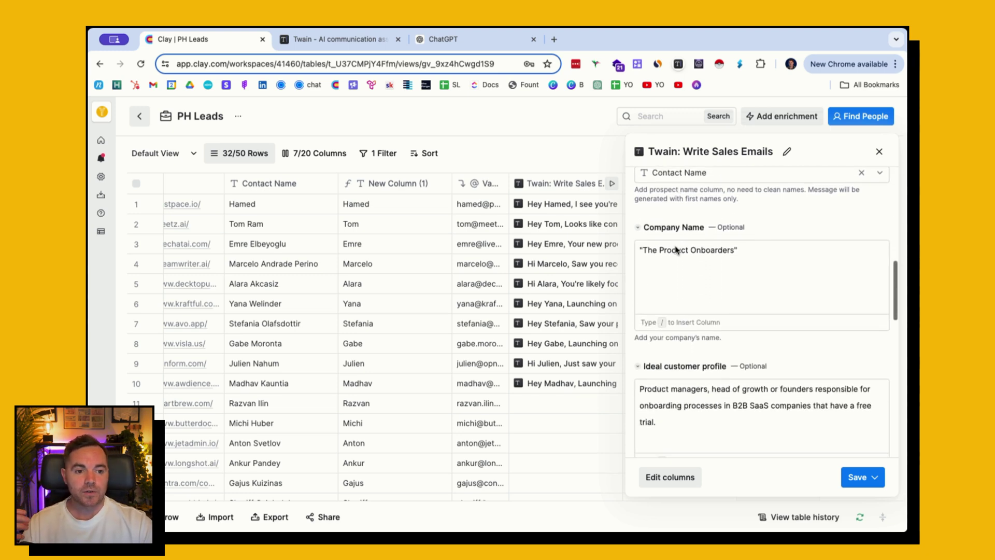
Review the offer inputs, including the filled results/social-proof text, and open Save's run options
{"action": "scroll", "coordinate": [676, 244], "scroll_direction": "down", "scroll_amount": 2}
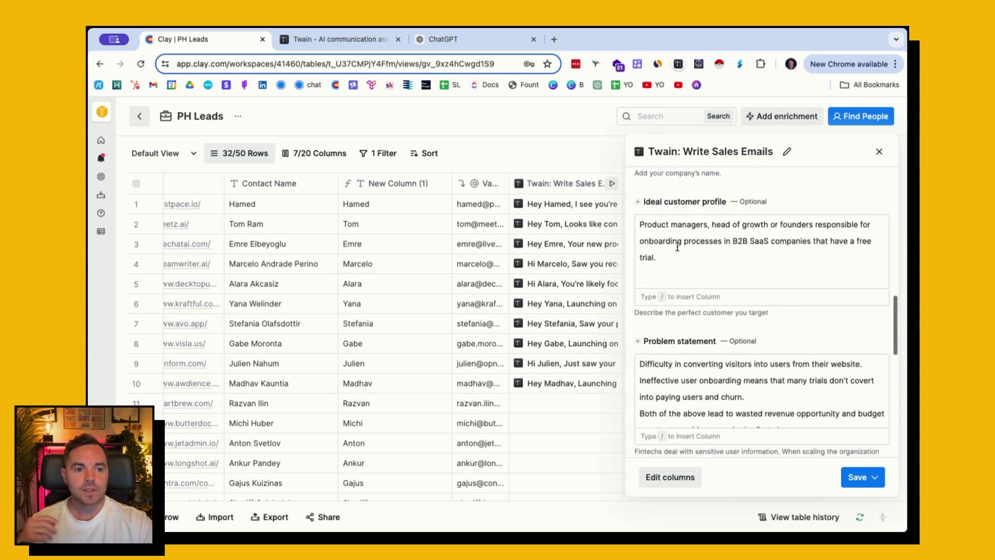
{"action": "scroll", "coordinate": [675, 247], "scroll_direction": "down", "scroll_amount": 3}
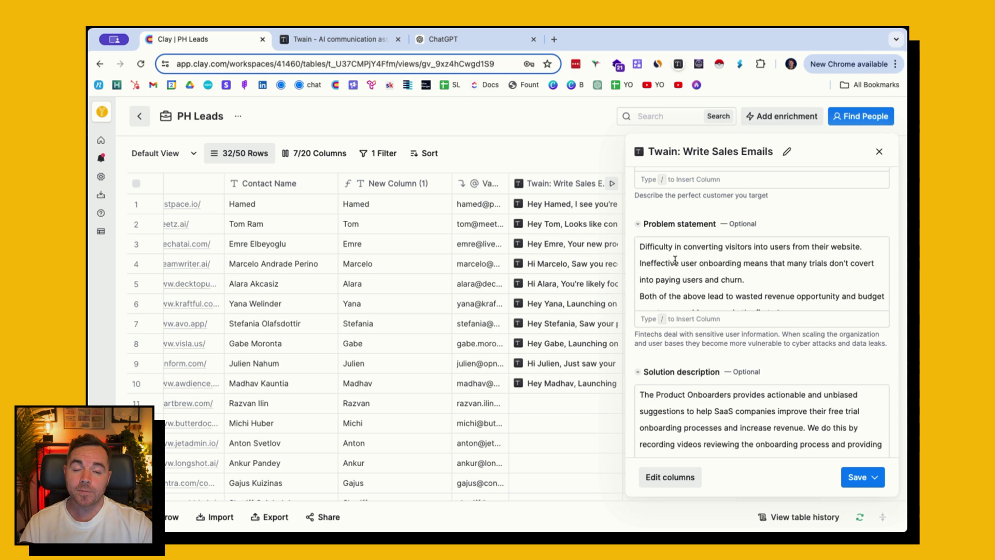
{"action": "scroll", "coordinate": [675, 259], "scroll_direction": "down", "scroll_amount": 5}
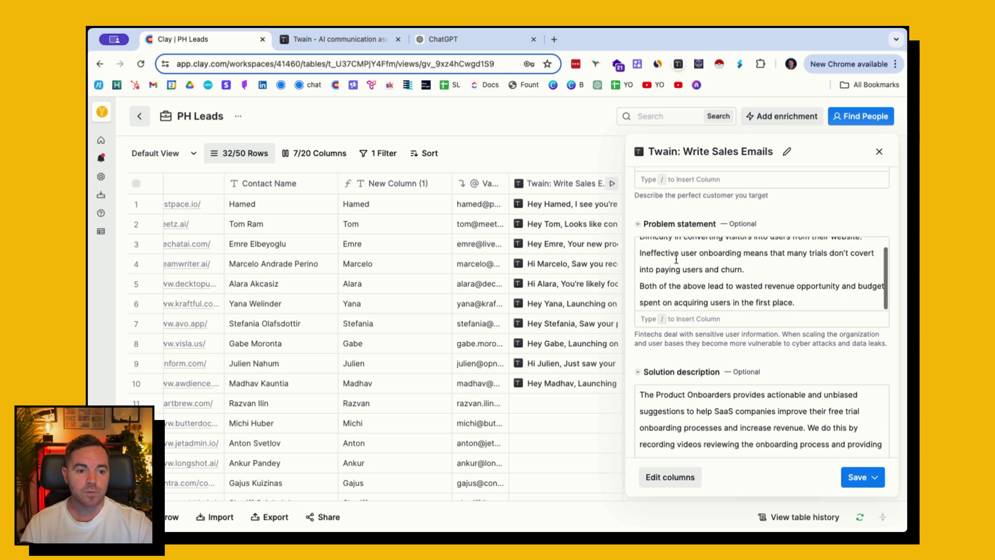
{"action": "scroll", "coordinate": [676, 259], "scroll_direction": "down", "scroll_amount": 5}
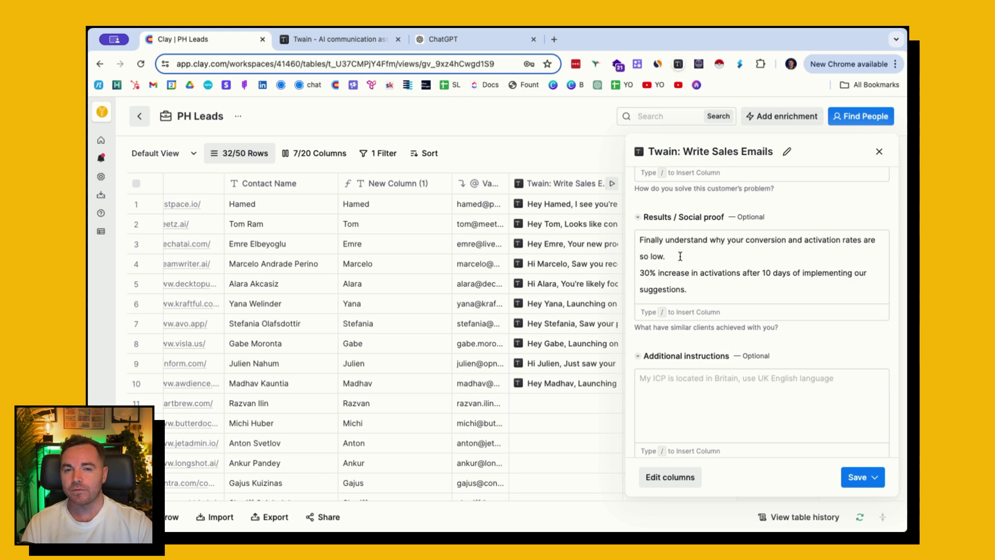
{"action": "scroll", "coordinate": [680, 256], "scroll_direction": "down", "scroll_amount": 2}
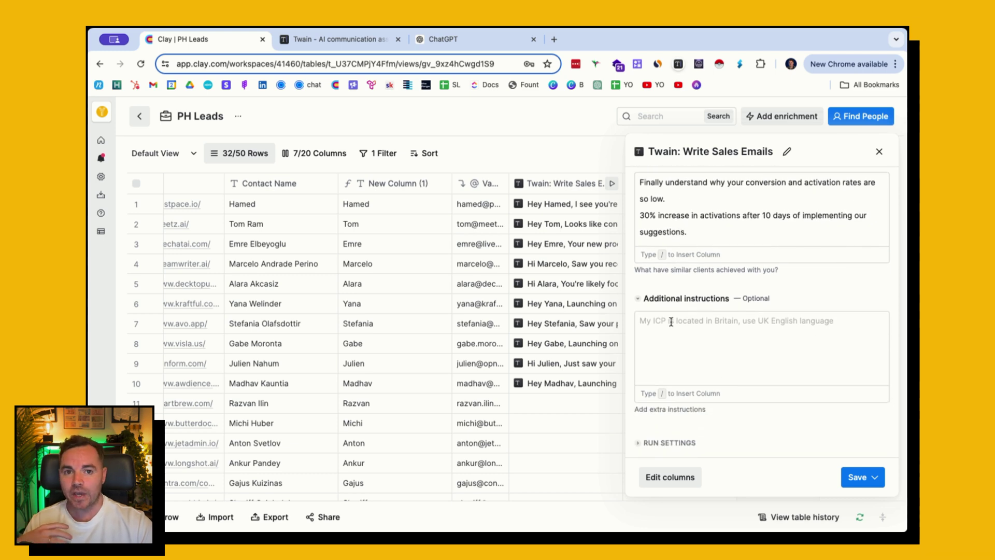
{"action": "scroll", "coordinate": [683, 319], "scroll_direction": "down", "scroll_amount": 1}
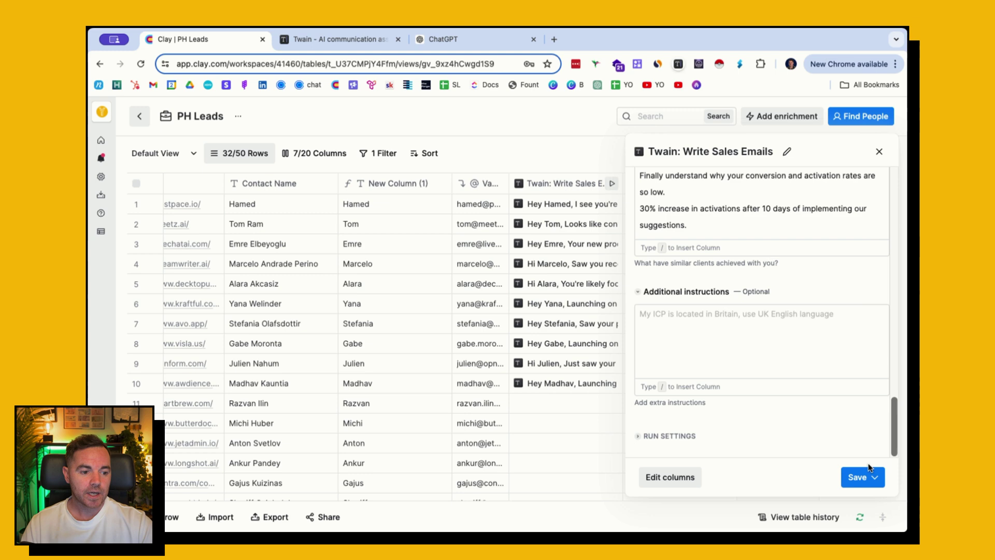
{"action": "left_click", "coordinate": [875, 477]}
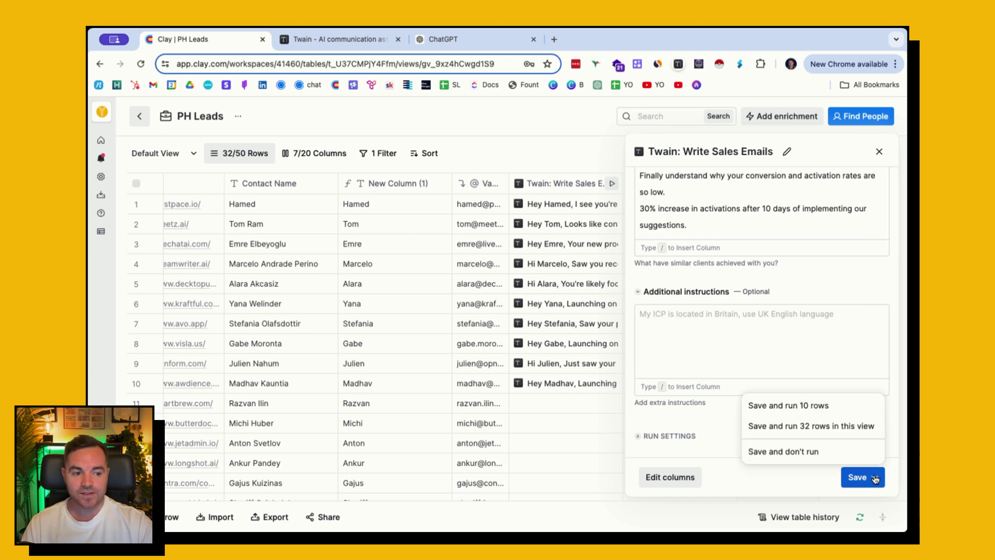
Save the Twain column settings and generate the email for row 11
{"action": "left_click", "coordinate": [588, 403]}
{"action": "left_click", "coordinate": [614, 403]}
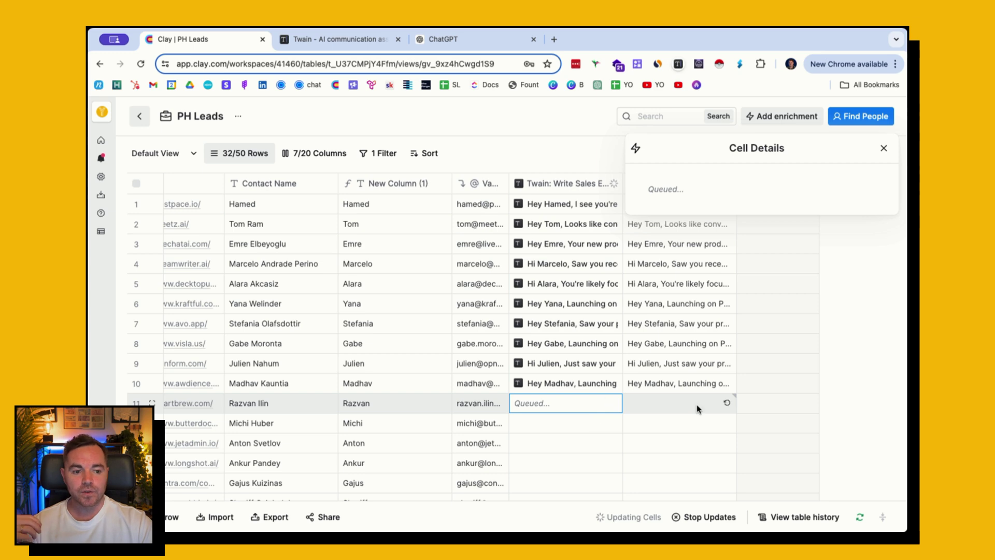
{"action": "scroll", "coordinate": [679, 406], "scroll_direction": "right", "scroll_amount": 1}
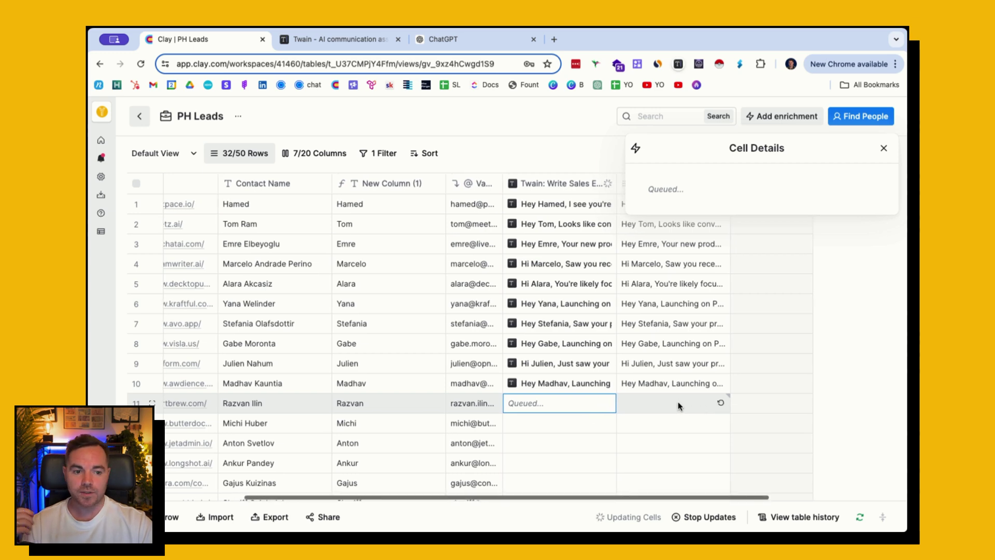
Read row 11's and earlier rows' generated emails, then switch to the Twain editor
{"action": "double_click", "coordinate": [674, 404]}
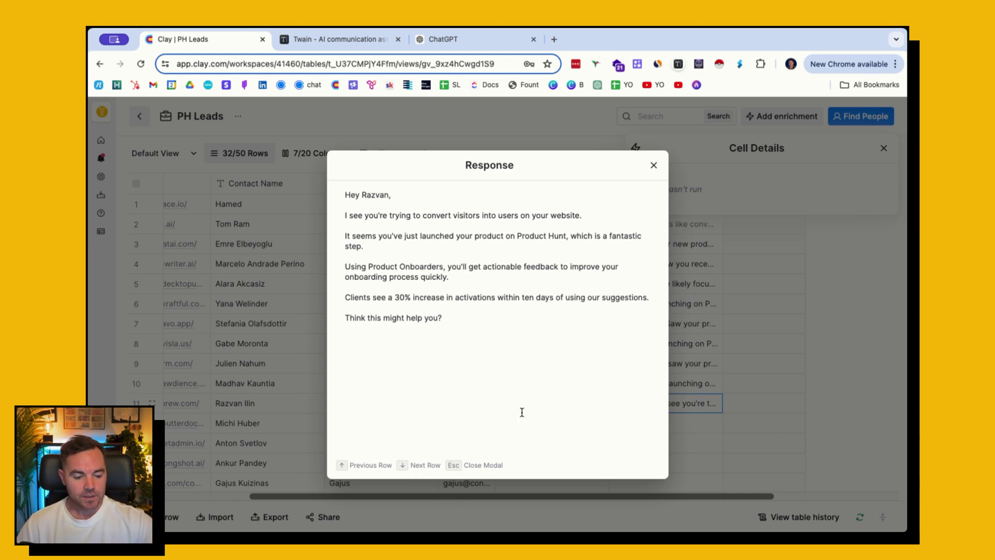
{"action": "key", "text": "Up"}
{"action": "key", "text": "Up"}
{"action": "key", "text": "Up"}
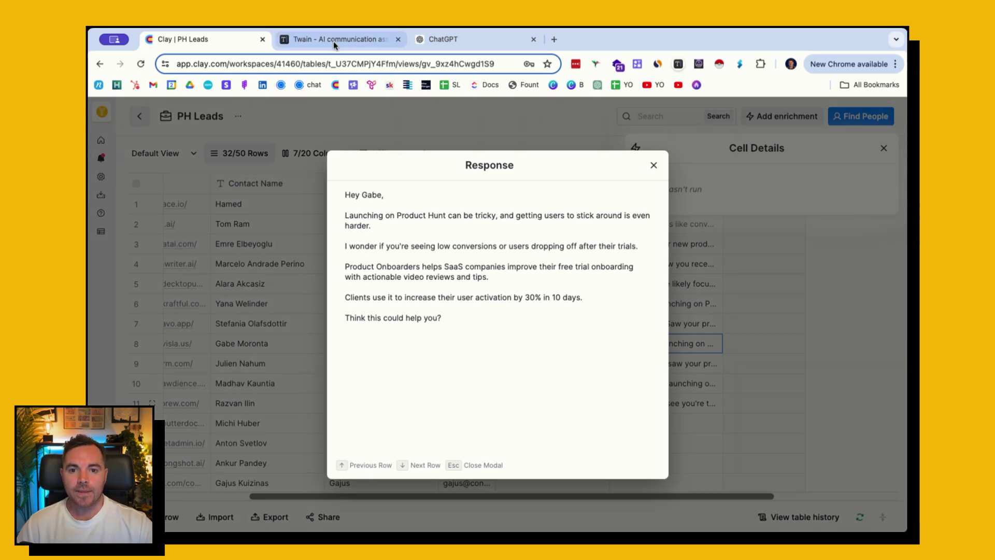
{"action": "left_click", "coordinate": [334, 41]}
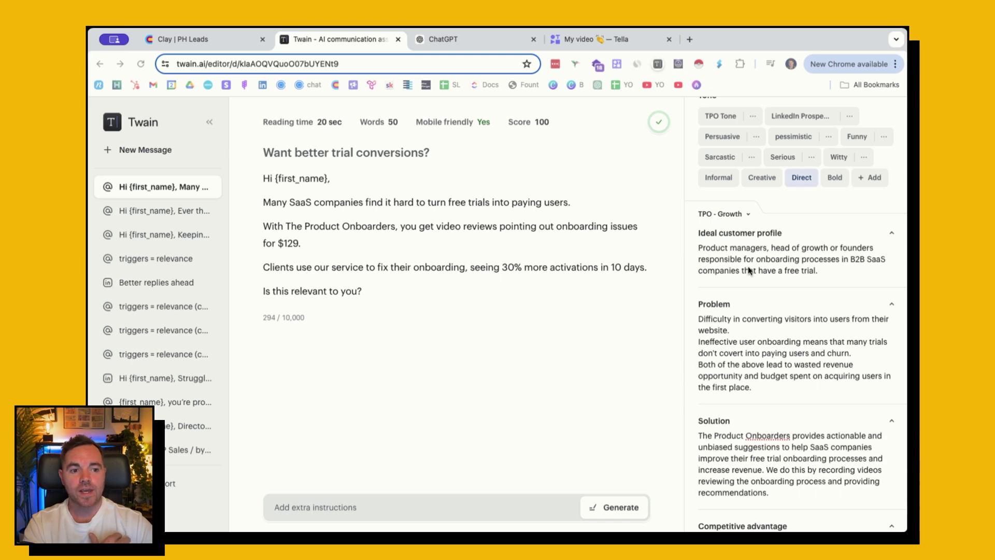
{"action": "scroll", "coordinate": [760, 257], "scroll_direction": "down", "scroll_amount": 3}
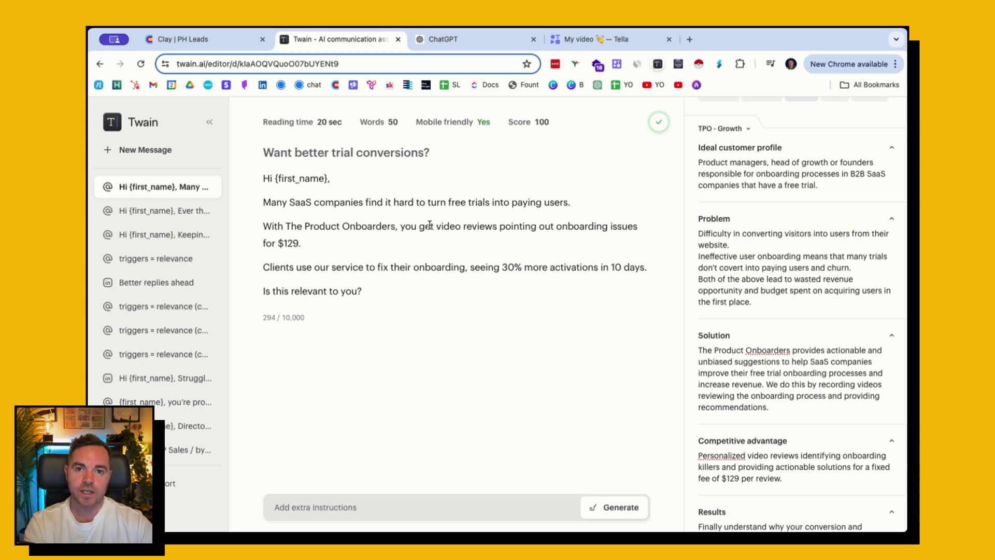
Read ChatGPT's GPT-4 email 'Unlock Higher Conversions with Our Expert Onboarding Reviews' pitching $129 reviews
{"action": "left_click", "coordinate": [481, 45]}
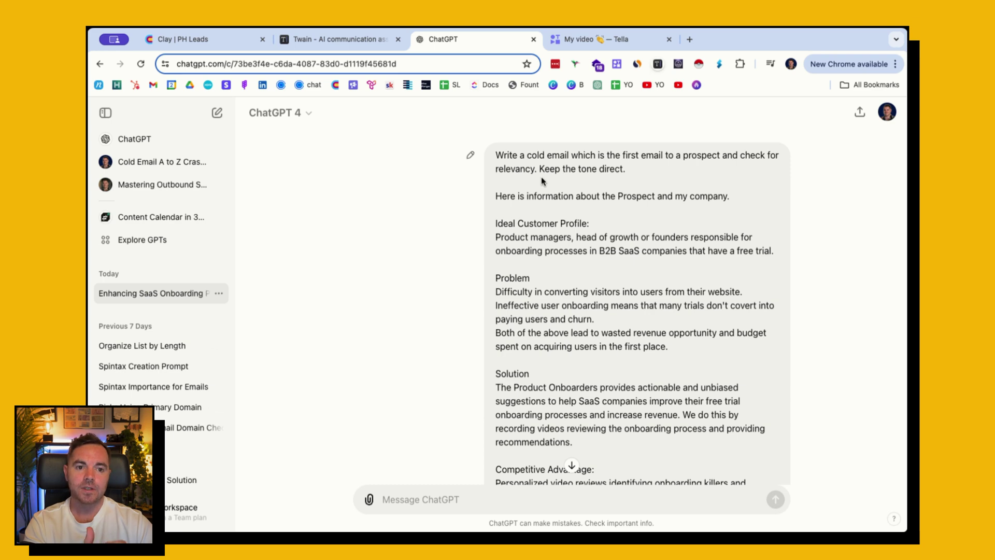
{"action": "scroll", "coordinate": [541, 181], "scroll_direction": "down", "scroll_amount": 5}
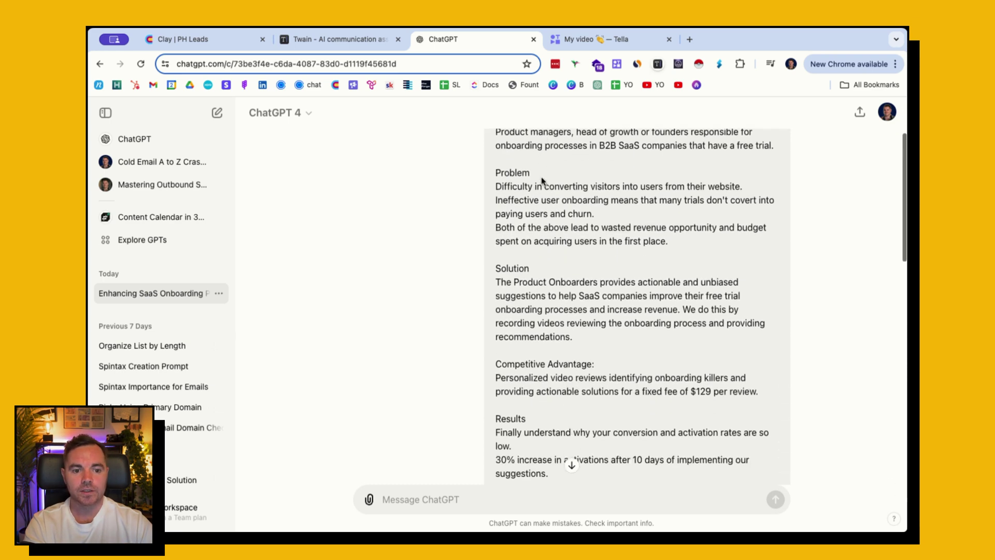
{"action": "scroll", "coordinate": [542, 180], "scroll_direction": "down", "scroll_amount": 10}
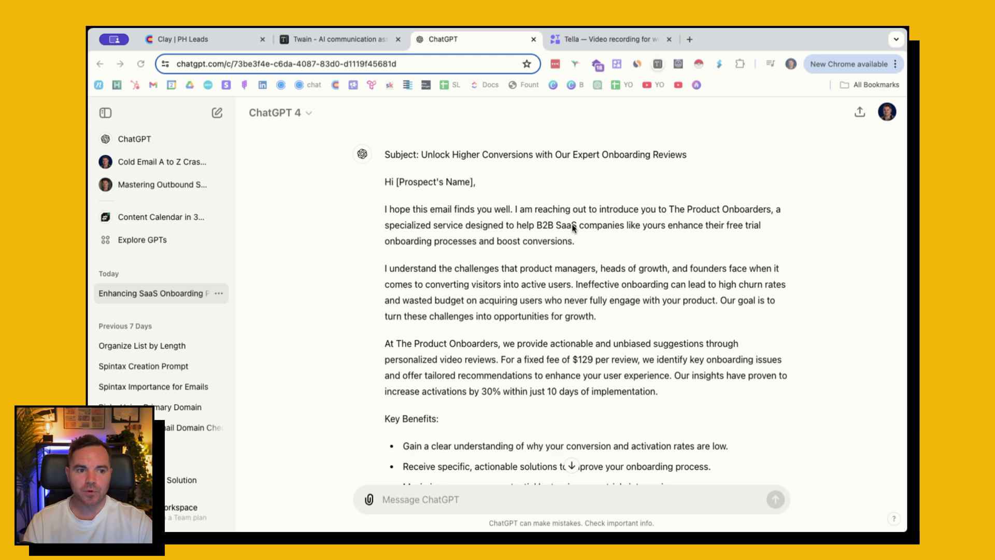
{"action": "scroll", "coordinate": [573, 228], "scroll_direction": "down", "scroll_amount": 1}
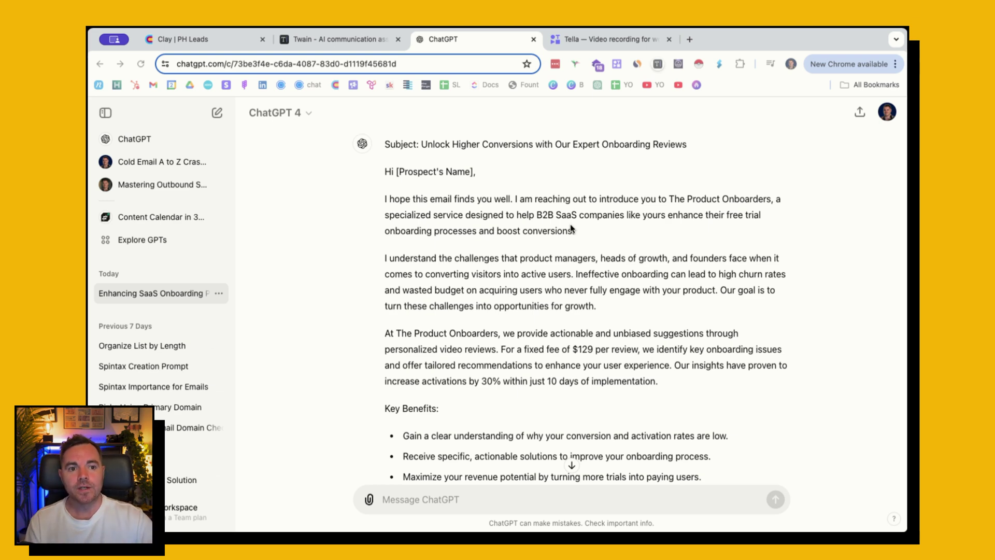
Return to the PH Leads table and close the Response modal and Cell Details panel
{"action": "left_click", "coordinate": [337, 39]}
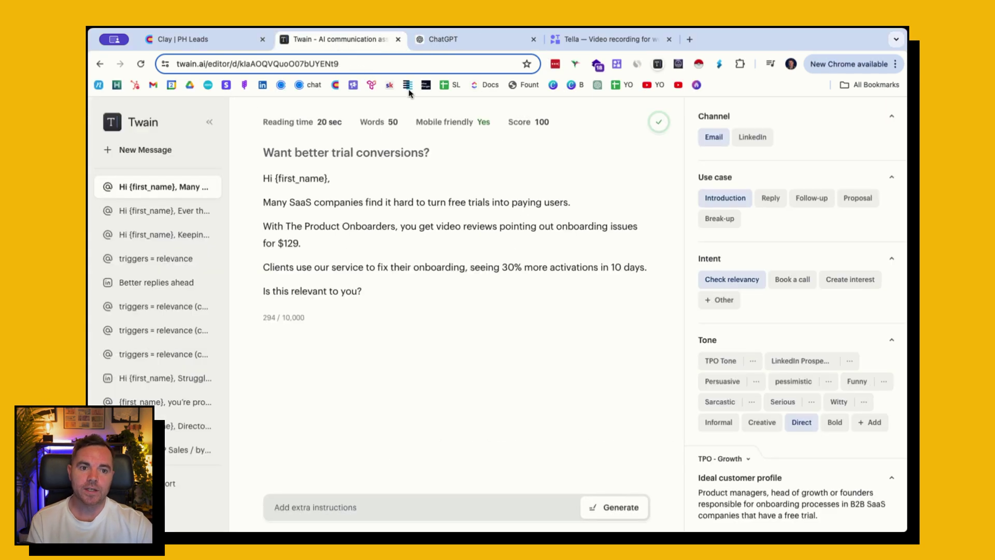
{"action": "left_click", "coordinate": [244, 40]}
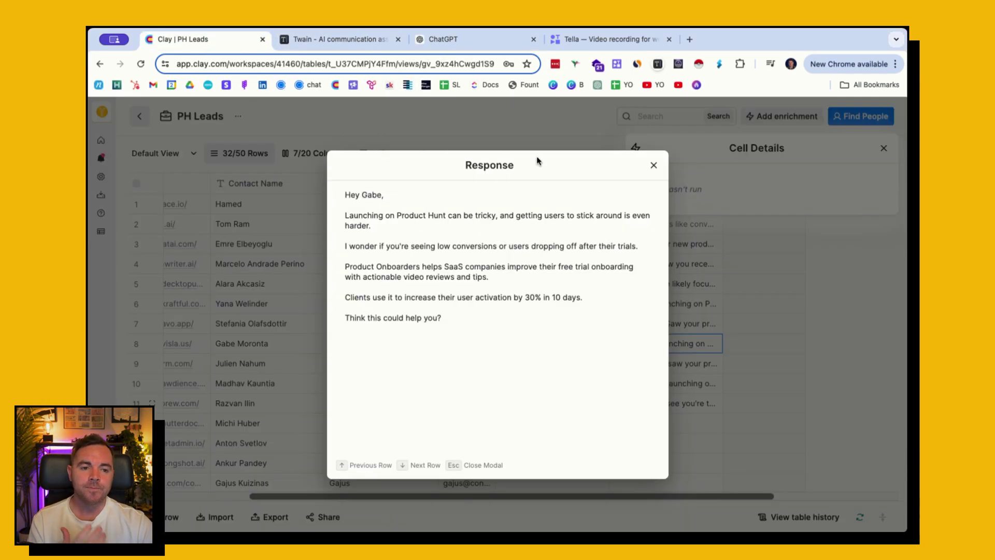
{"action": "left_click", "coordinate": [654, 165]}
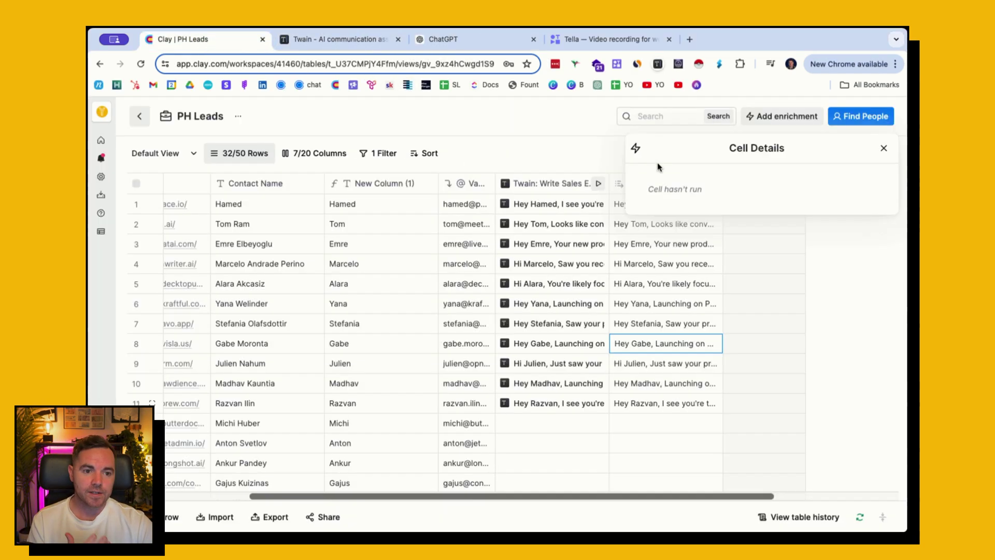
{"action": "left_click", "coordinate": [882, 150]}
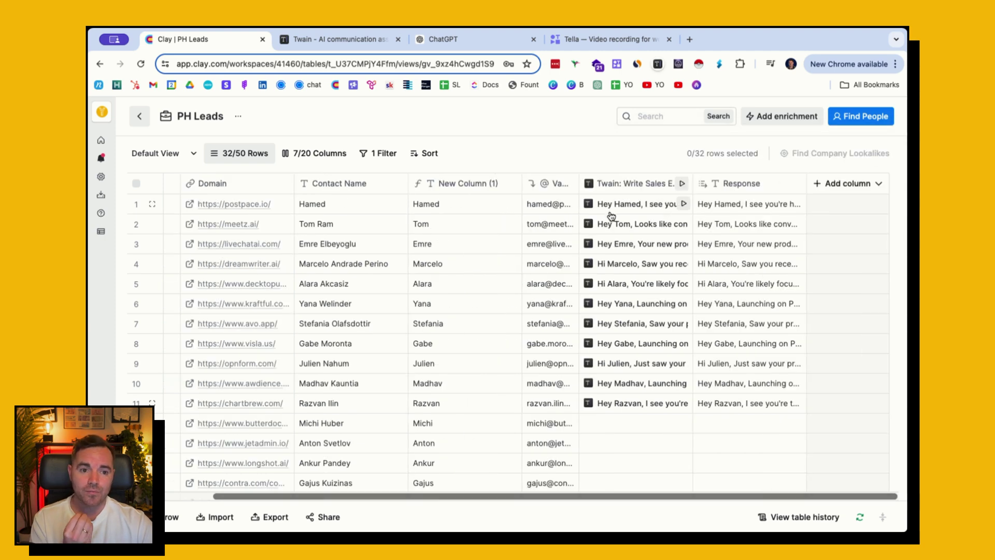
Run the Twain column on all rows that haven't run, filling emails through row 32
{"action": "left_click", "coordinate": [682, 184]}
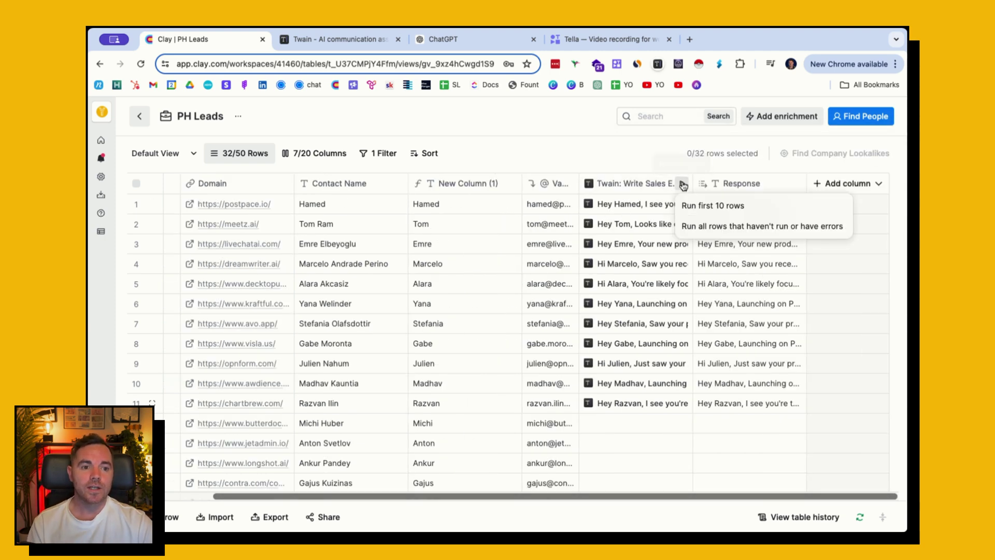
{"action": "left_click", "coordinate": [713, 227]}
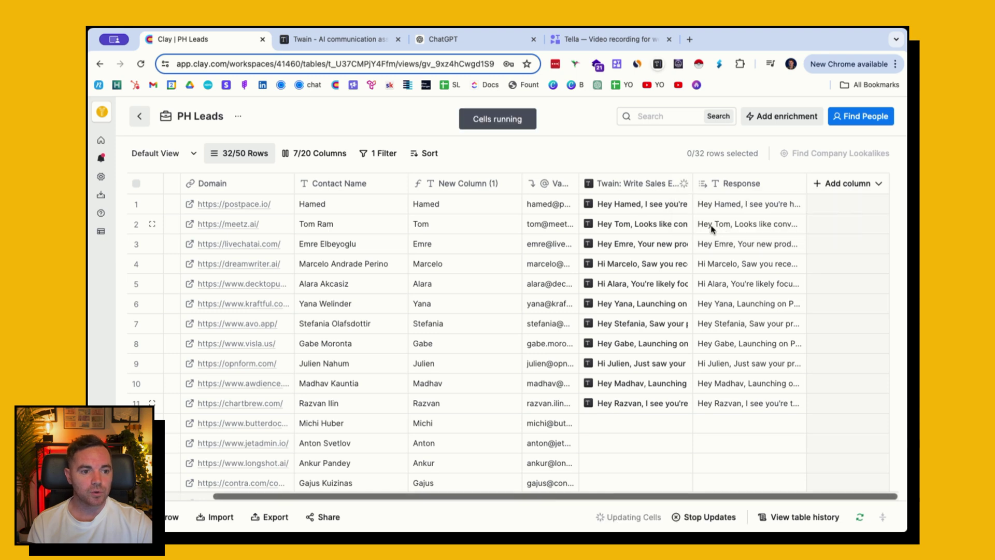
{"action": "scroll", "coordinate": [631, 279], "scroll_direction": "down", "scroll_amount": 2}
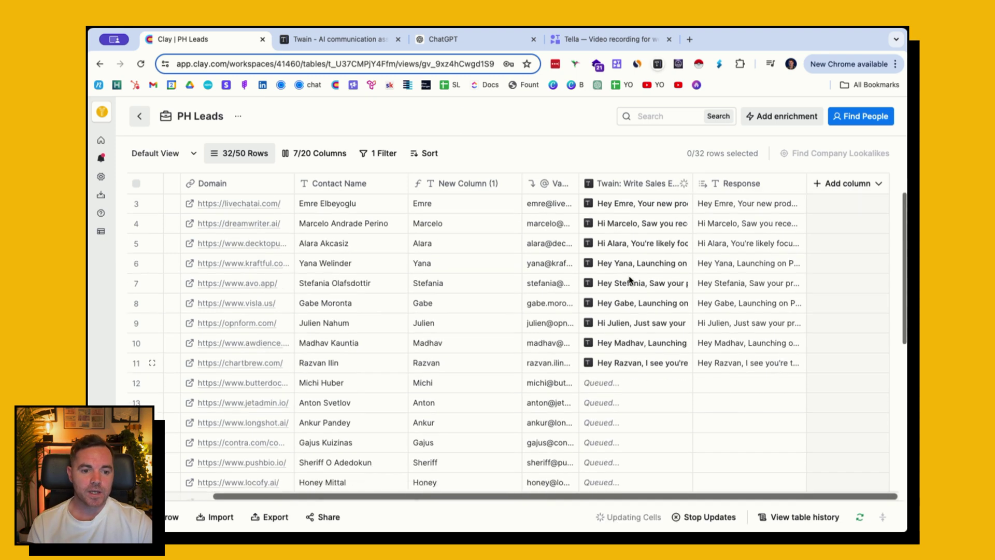
{"action": "scroll", "coordinate": [631, 280], "scroll_direction": "down", "scroll_amount": 8}
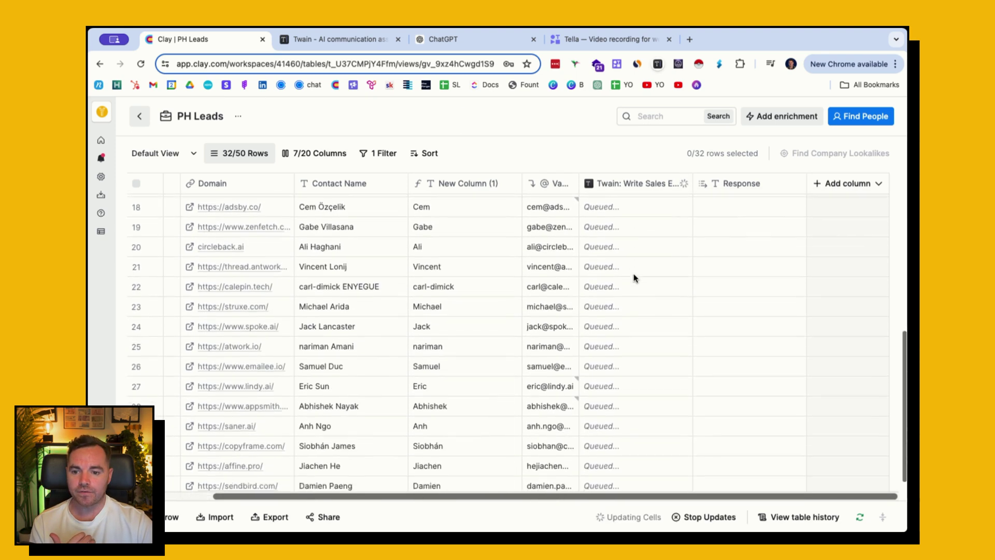
{"action": "scroll", "coordinate": [633, 279], "scroll_direction": "down", "scroll_amount": 1}
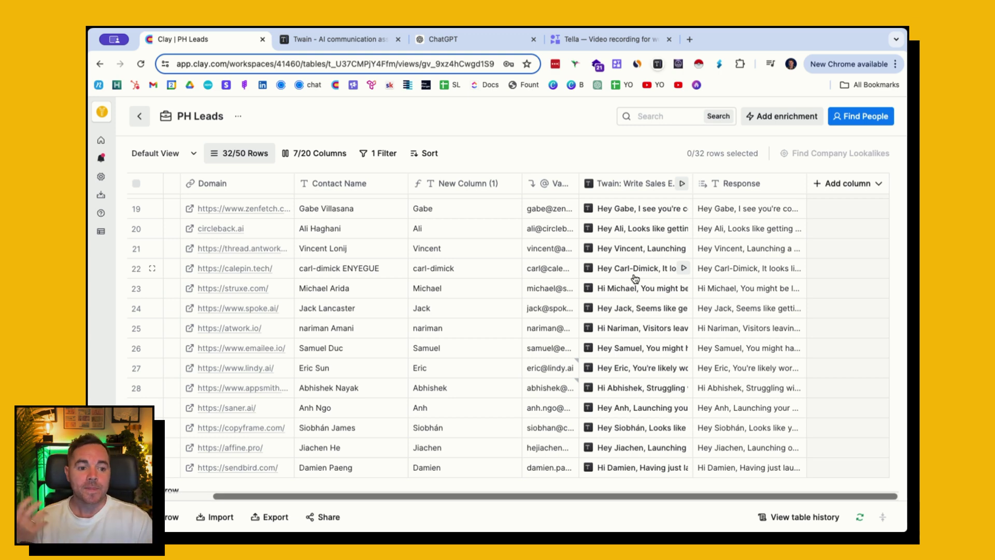
Expand row 25's Response email pitching Product Onboarders feedback for 30% better activations
{"action": "left_click", "coordinate": [723, 326]}
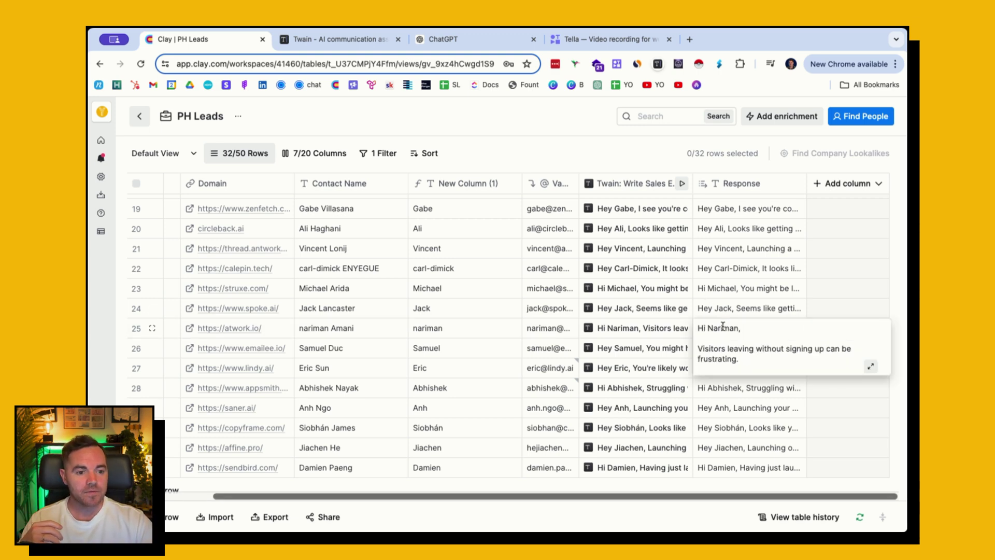
{"action": "left_click", "coordinate": [870, 366]}
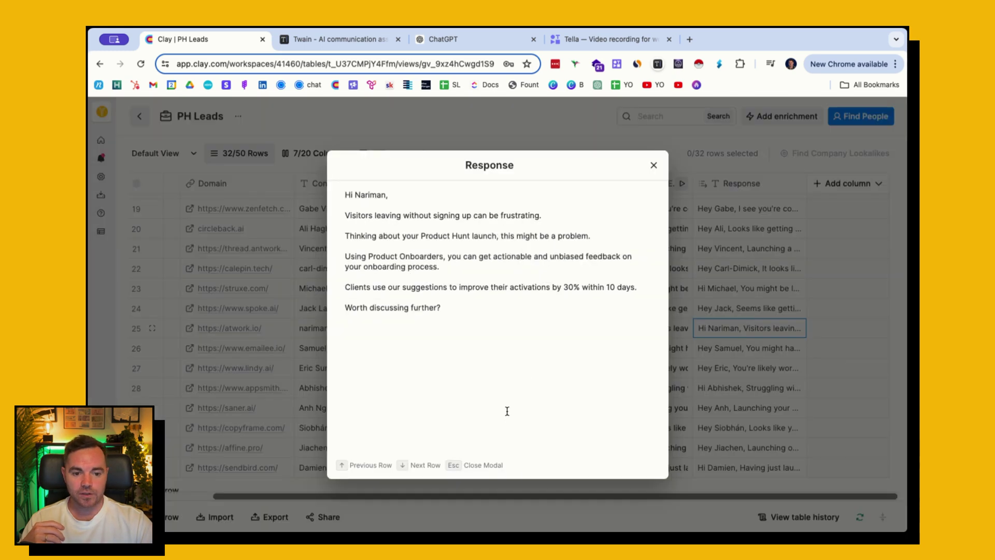